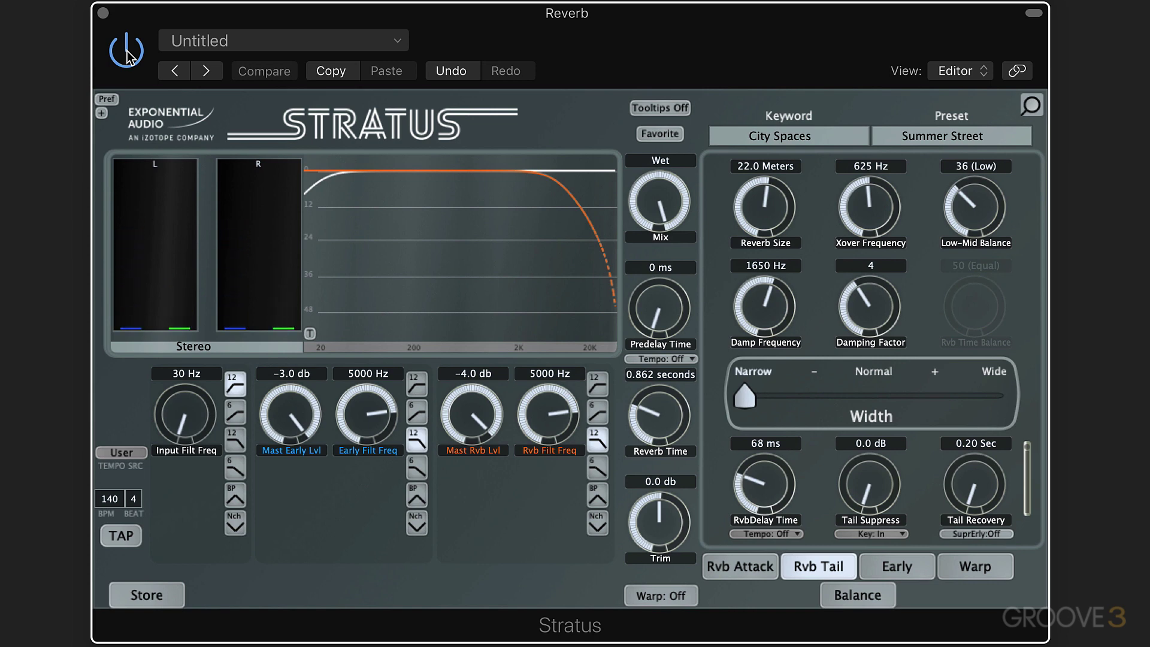
Step: Pick the 12 dB input filter slope and sweep its cutoff between 30 Hz and 1300 Hz, ending near 900 Hz
left_click(231, 386)
left_click_drag(185, 421, 160, 331)
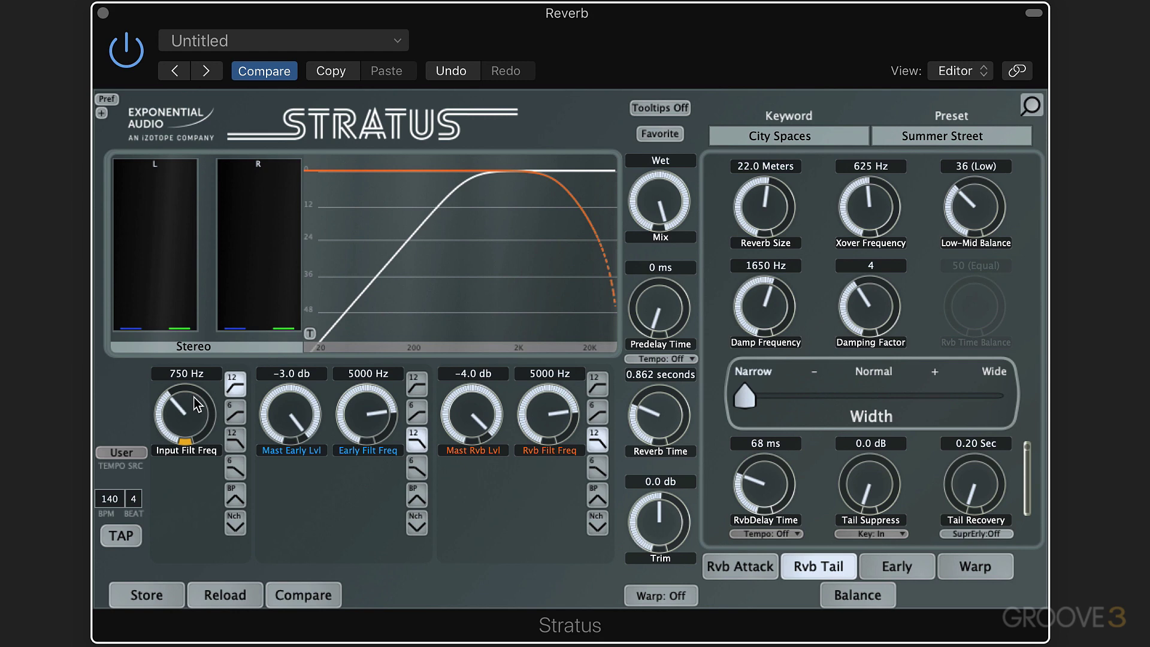
left_click_drag(172, 417, 164, 494)
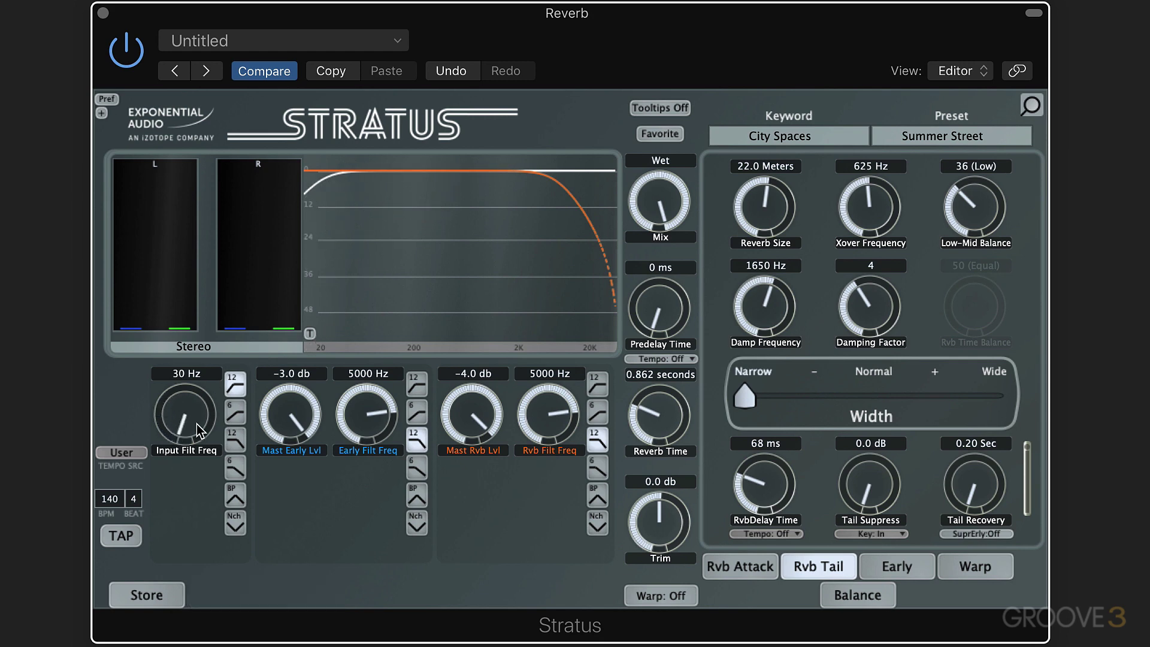
left_click_drag(188, 419, 179, 465)
left_click_drag(188, 419, 162, 305)
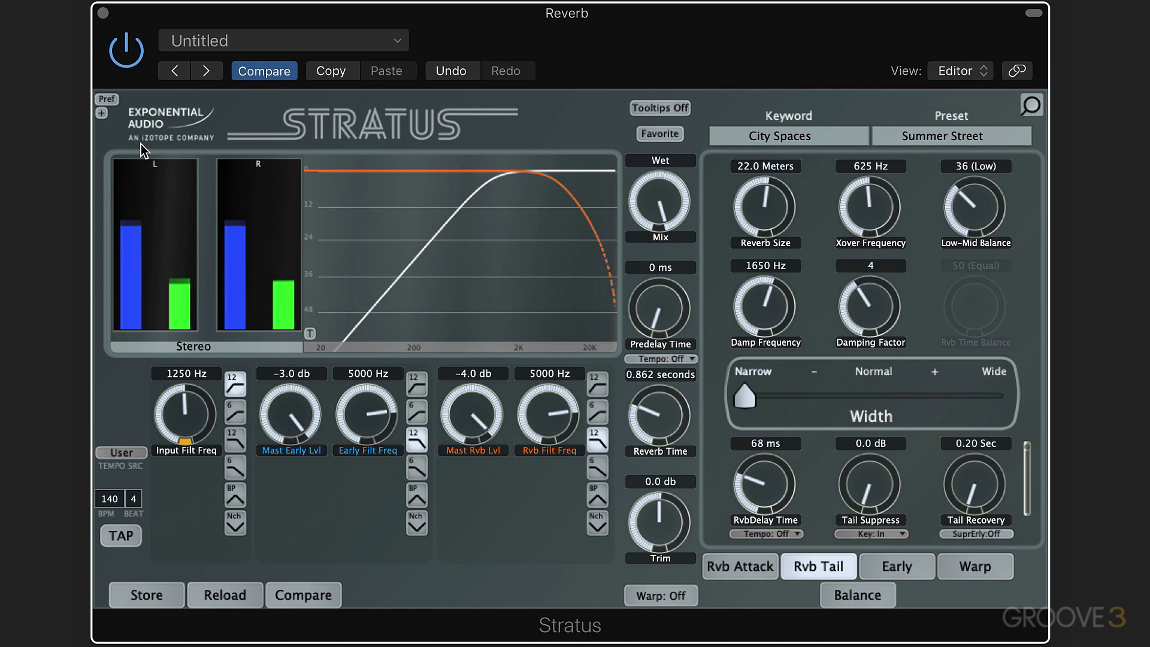
scroll(181, 405, "up", 1)
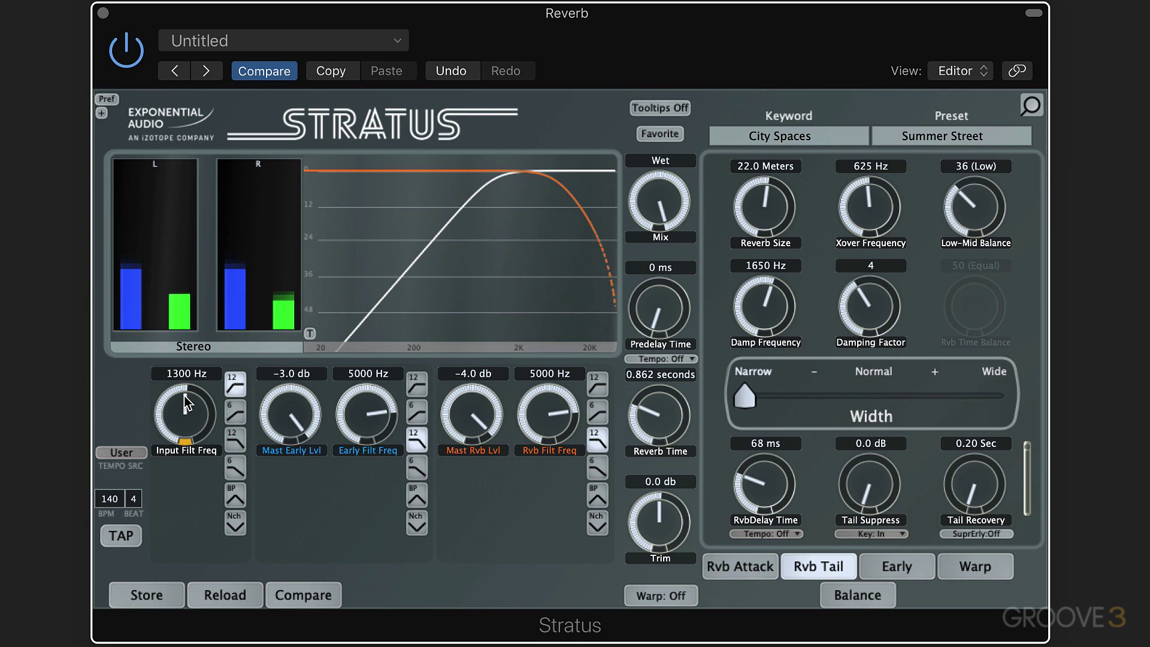
left_click_drag(188, 402, 146, 322)
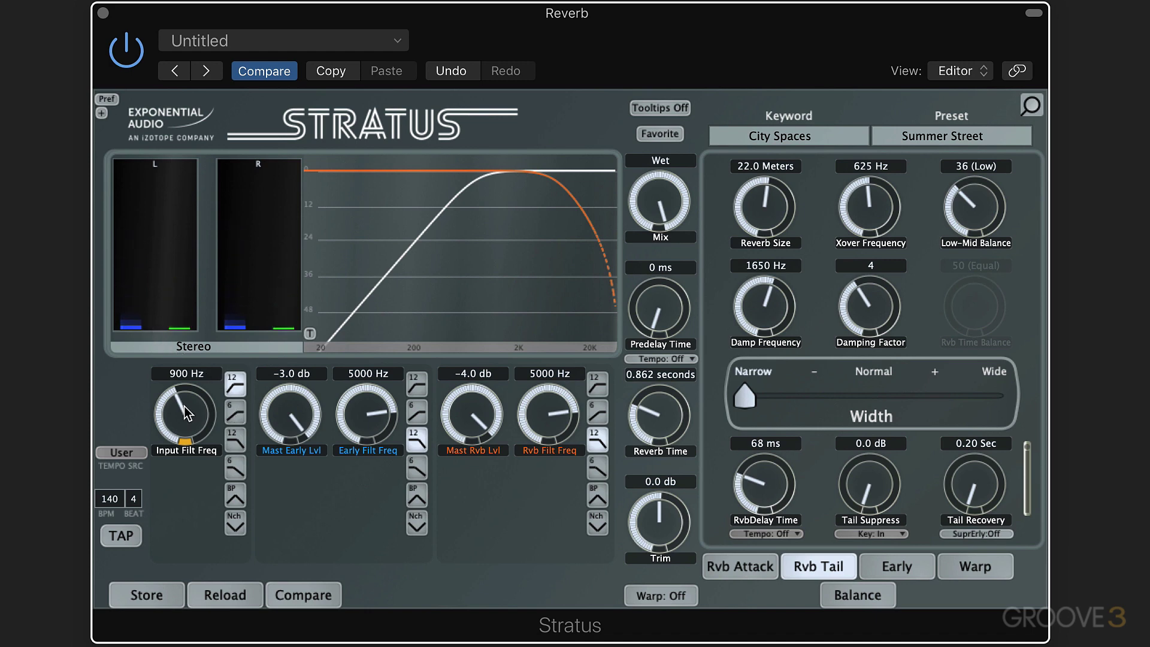
Step: Make the input filter a 6 dB high-cut around 925 Hz and A/B it against bypass
left_click(235, 469)
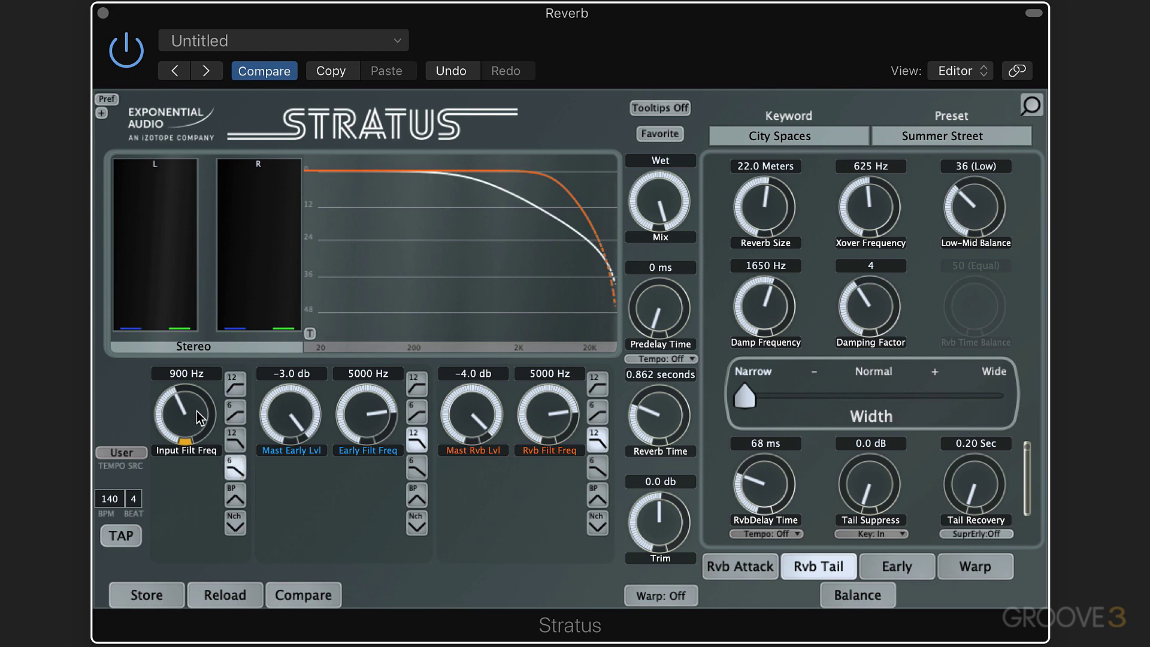
mouse_move(181, 415)
left_mouse_down()
mouse_move(182, 353)
mouse_move(159, 408)
left_mouse_up()
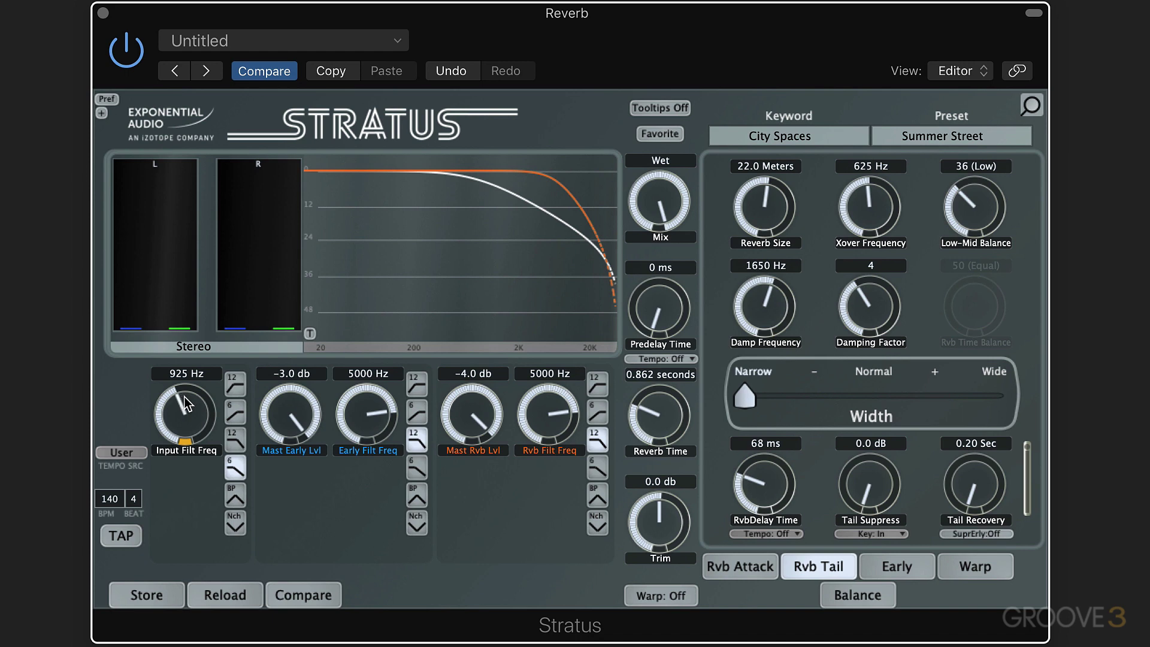
left_click_drag(184, 397, 137, 358)
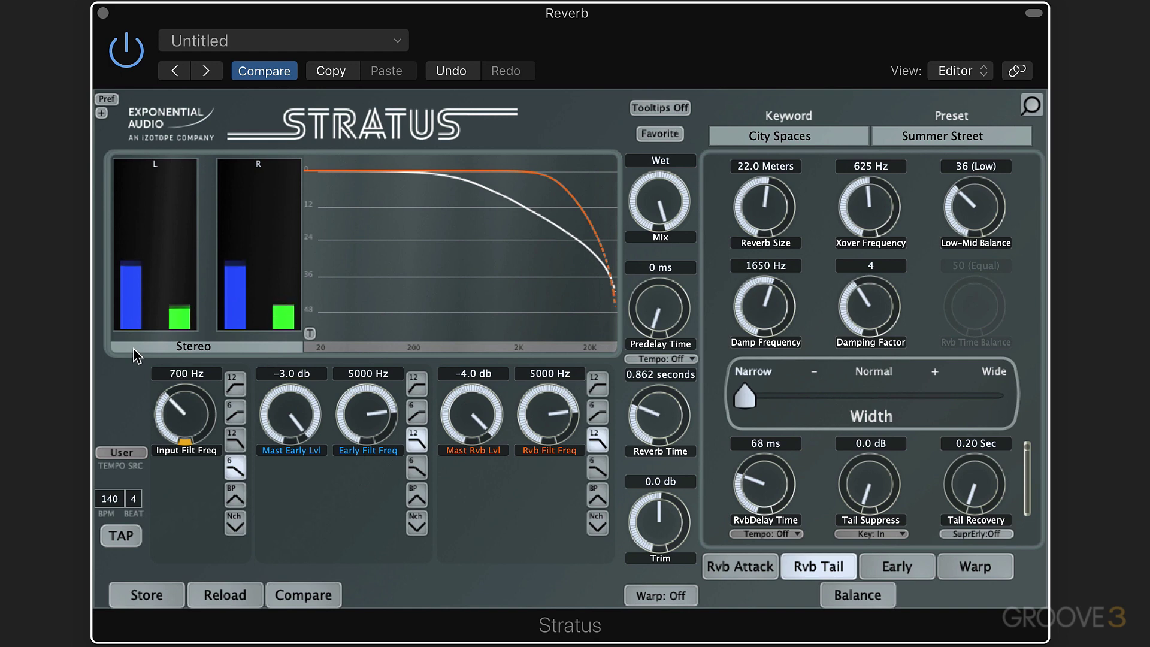
left_click(136, 61)
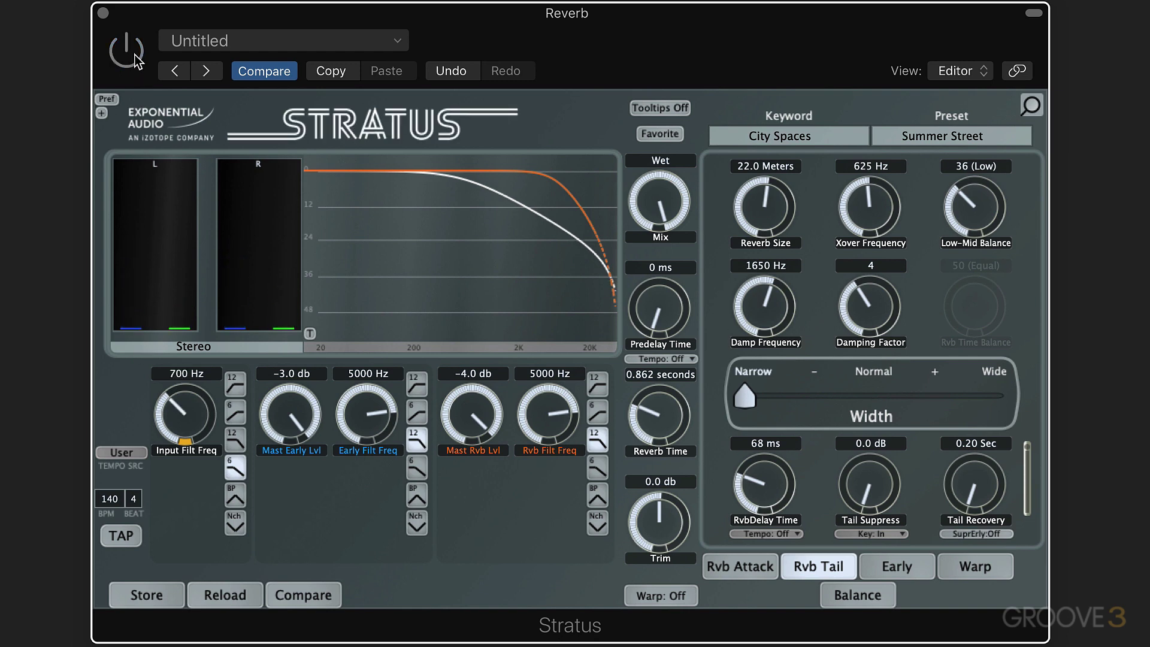
left_click(136, 60)
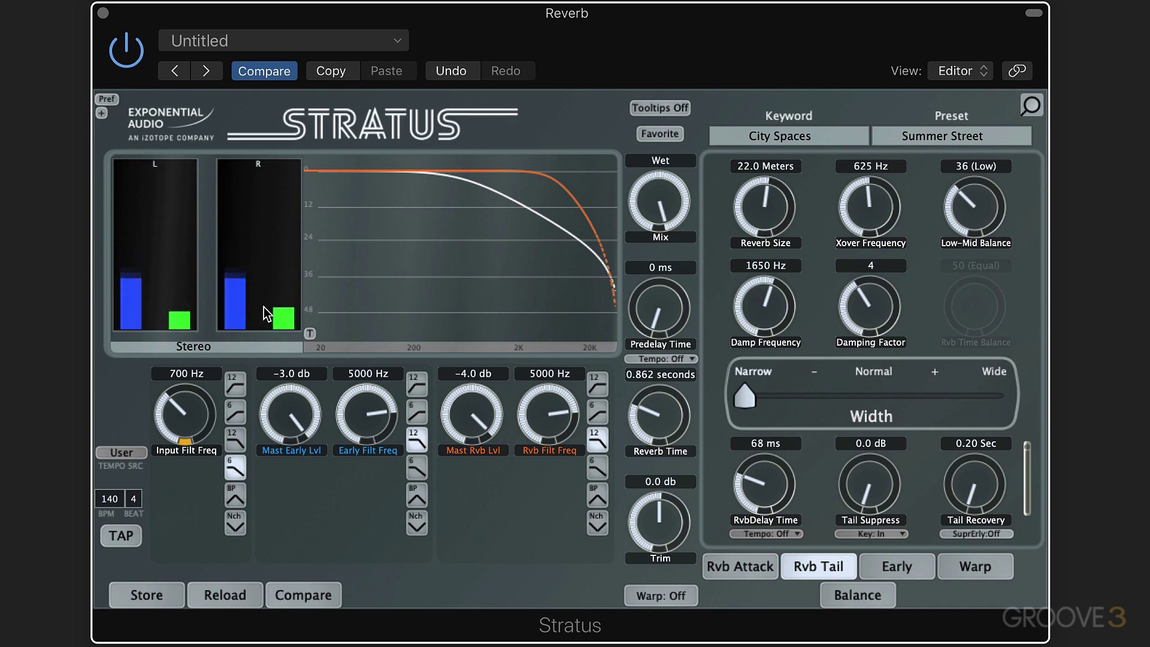
Step: Steepen the high-cut to 12 dB, lower it to 525 Hz, and compare with bypass
left_click_drag(177, 414, 163, 118)
left_click_drag(186, 406, 149, 546)
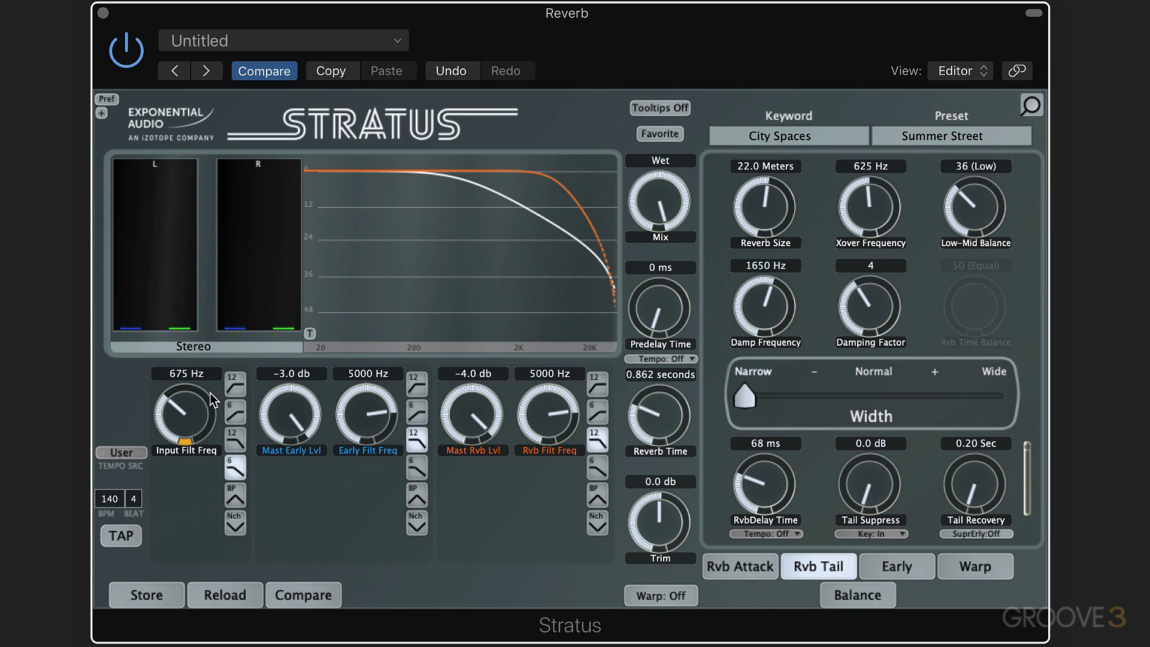
left_click(236, 443)
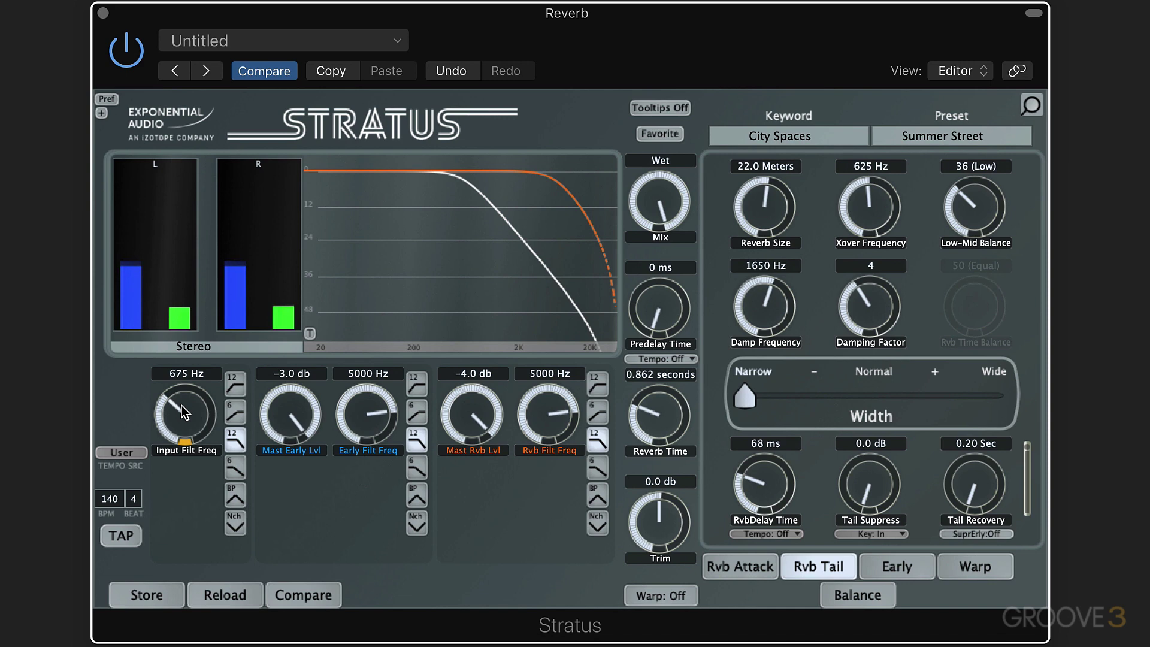
left_click_drag(175, 408, 169, 415)
left_click(126, 53)
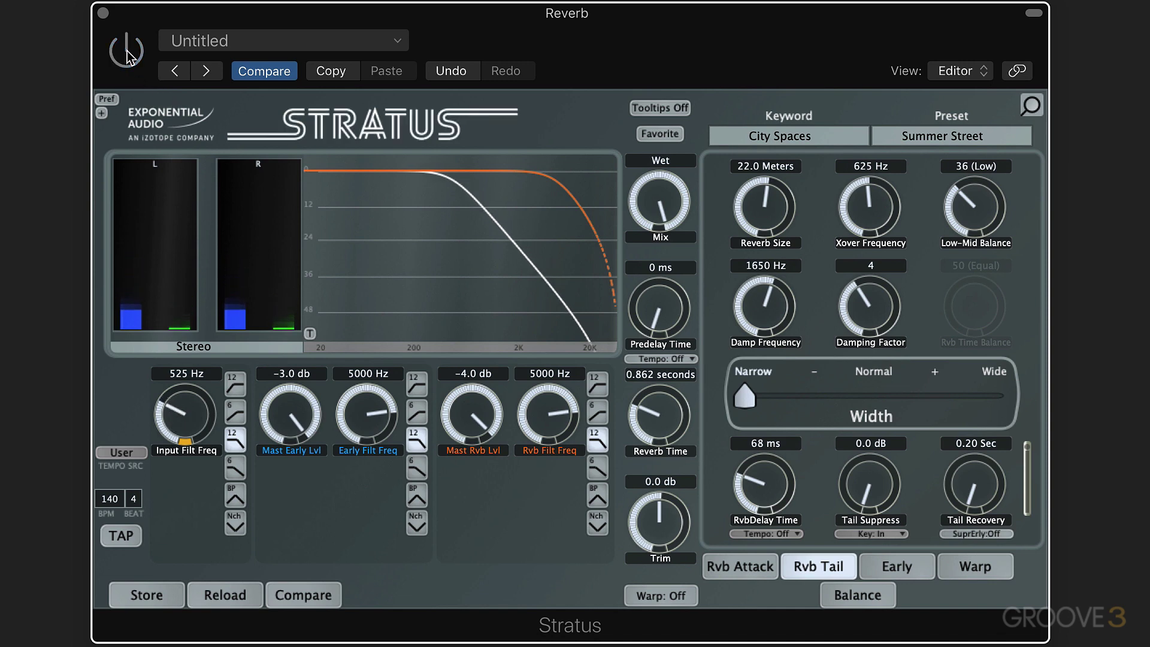
left_click(127, 53)
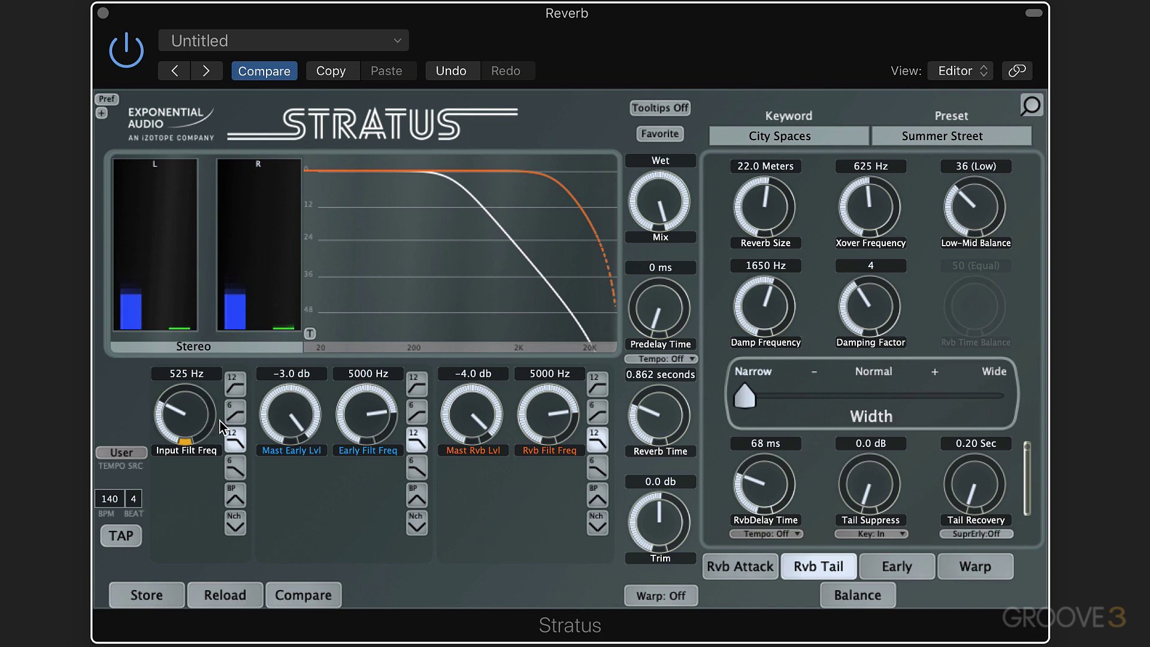
Step: Switch the input filter to band-pass, raise its centre and Q to 2400 Hz and 5.0, then compare with bypass
left_click(233, 495)
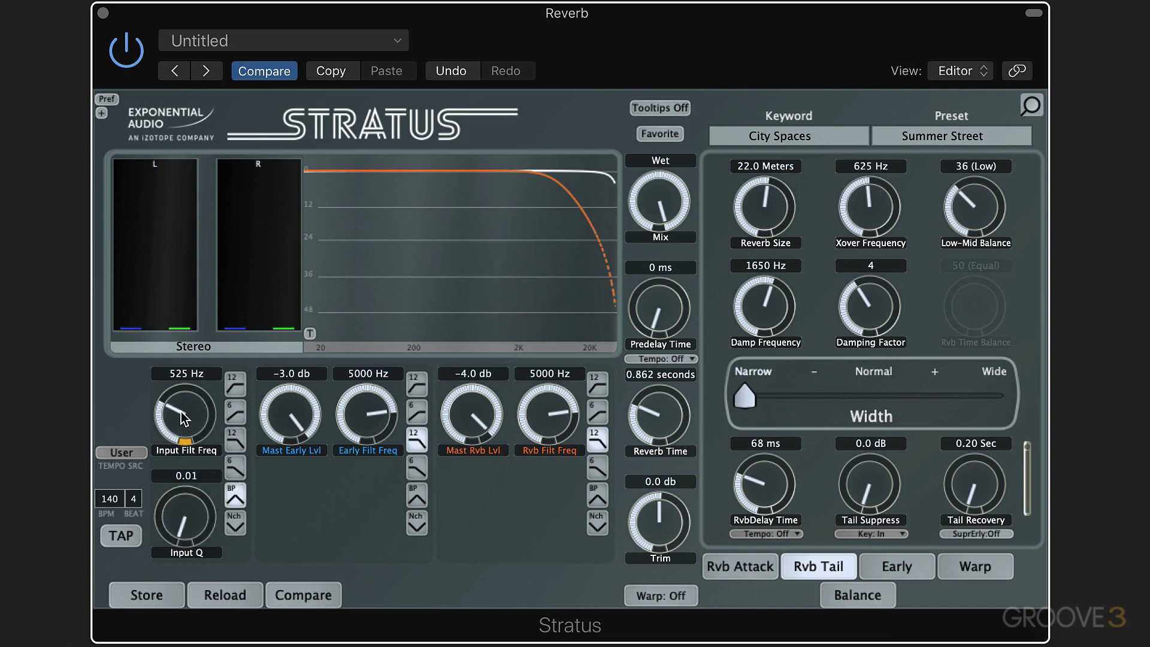
left_click_drag(181, 411, 181, 389)
left_click_drag(183, 518, 177, 436)
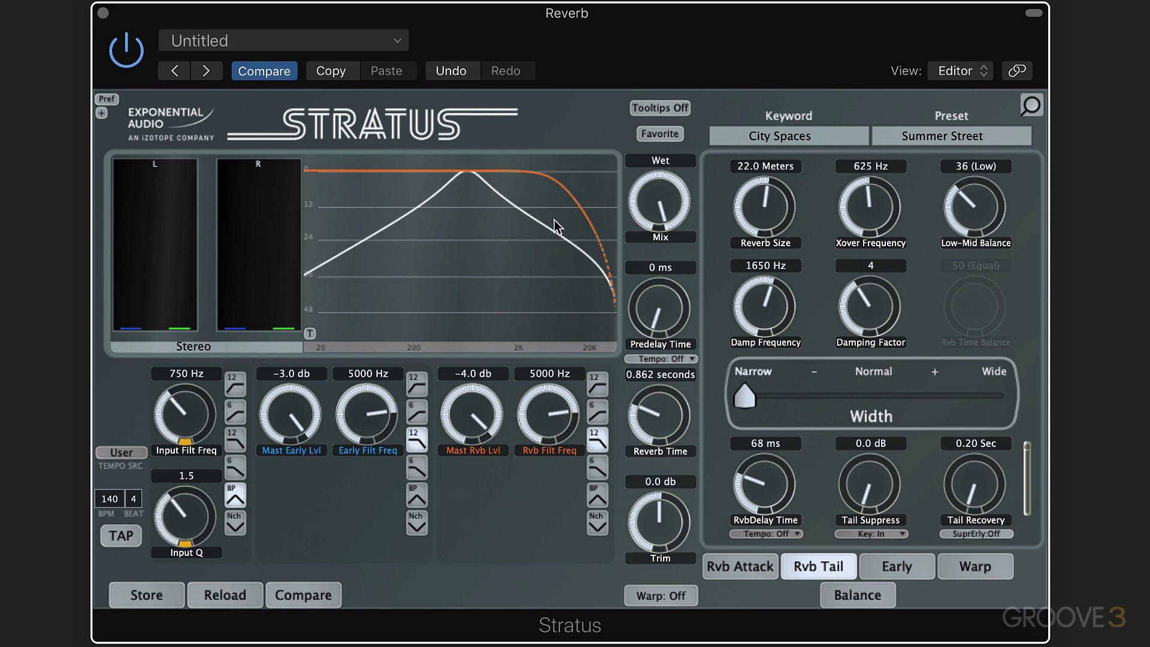
left_click_drag(181, 495, 177, 483)
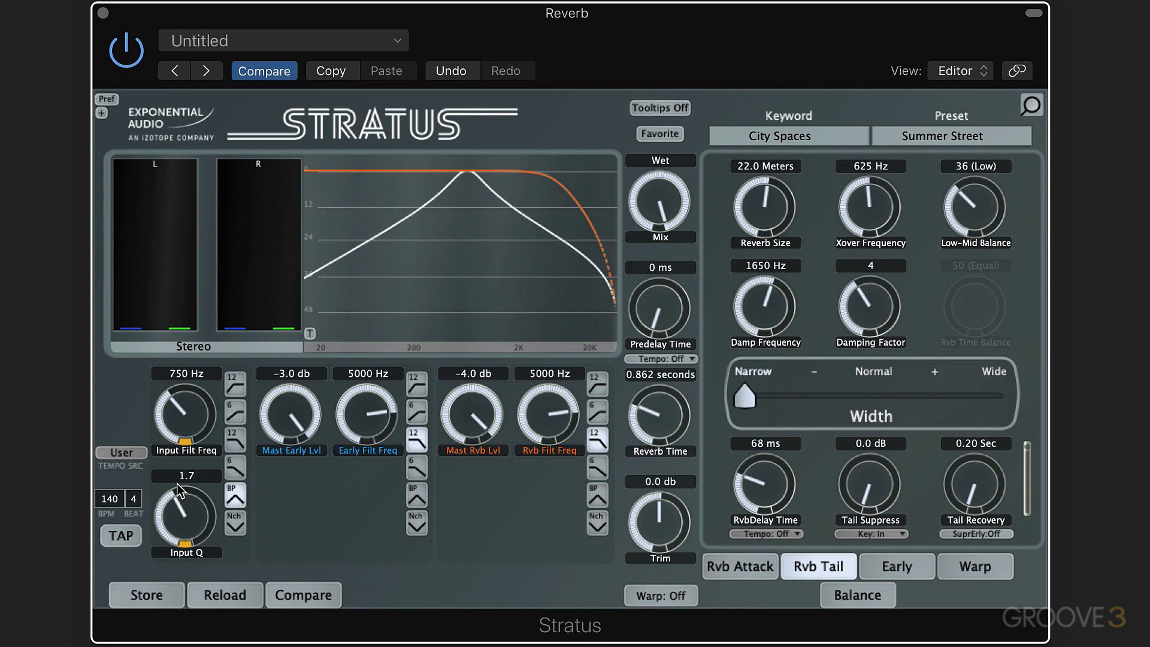
left_click_drag(171, 409, 180, 383)
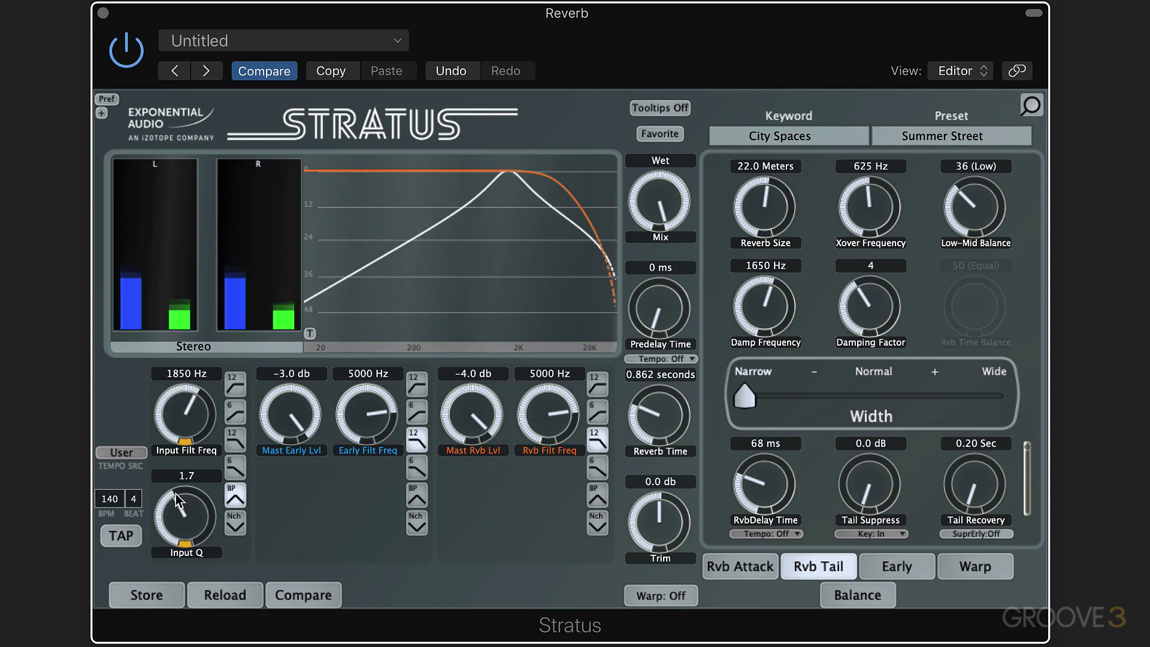
left_click_drag(175, 493, 171, 353)
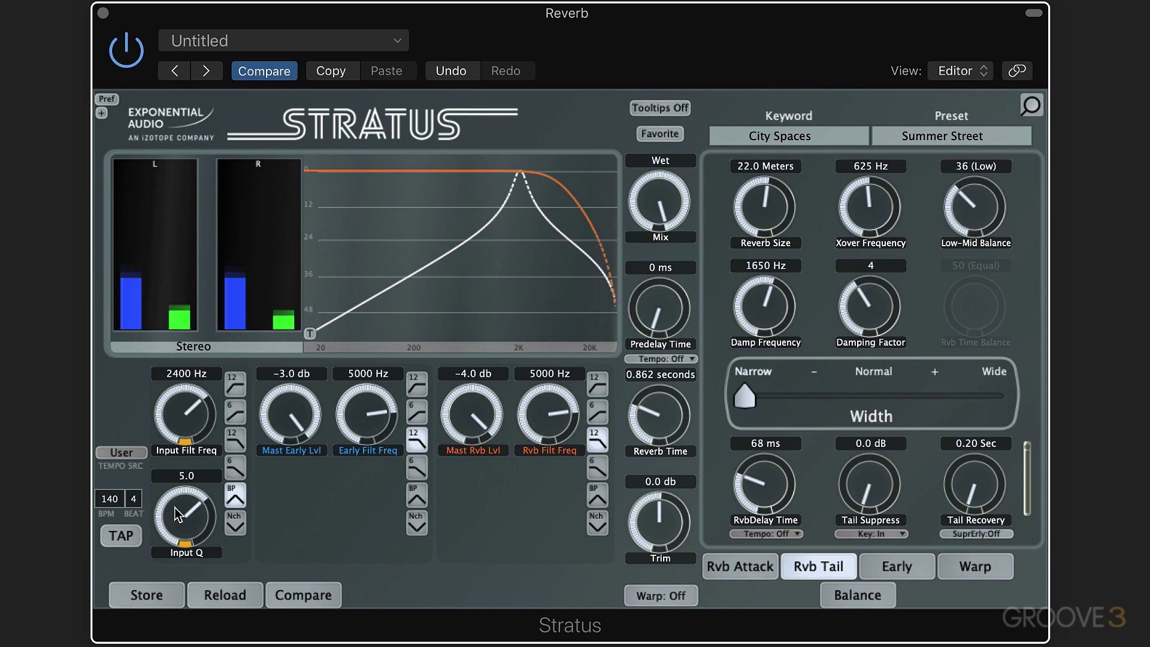
left_click(128, 54)
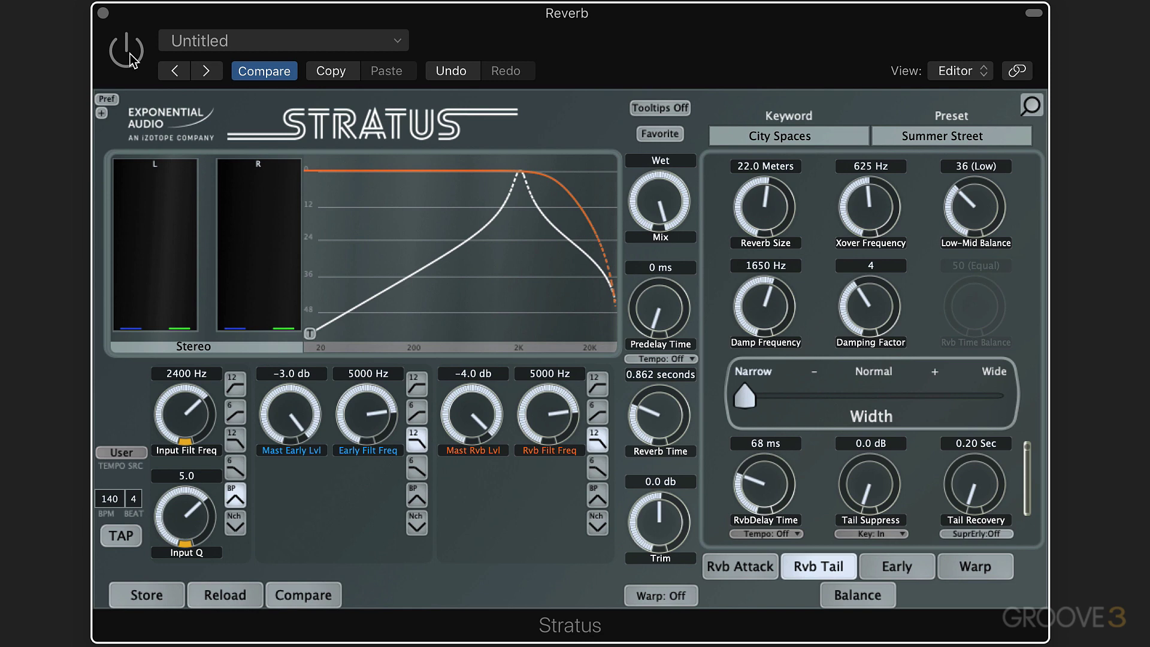
left_click(129, 55)
Step: Switch the input filter to a notch and try different Q widths, ending at 0.15
left_click(235, 526)
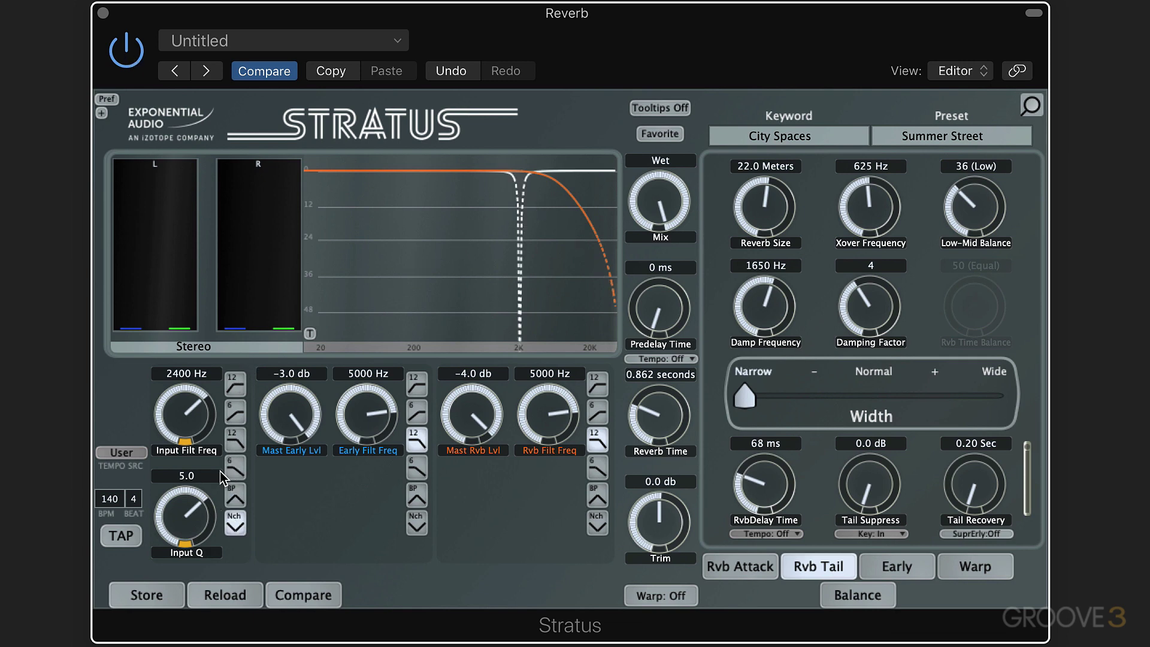
left_click_drag(182, 509, 154, 644)
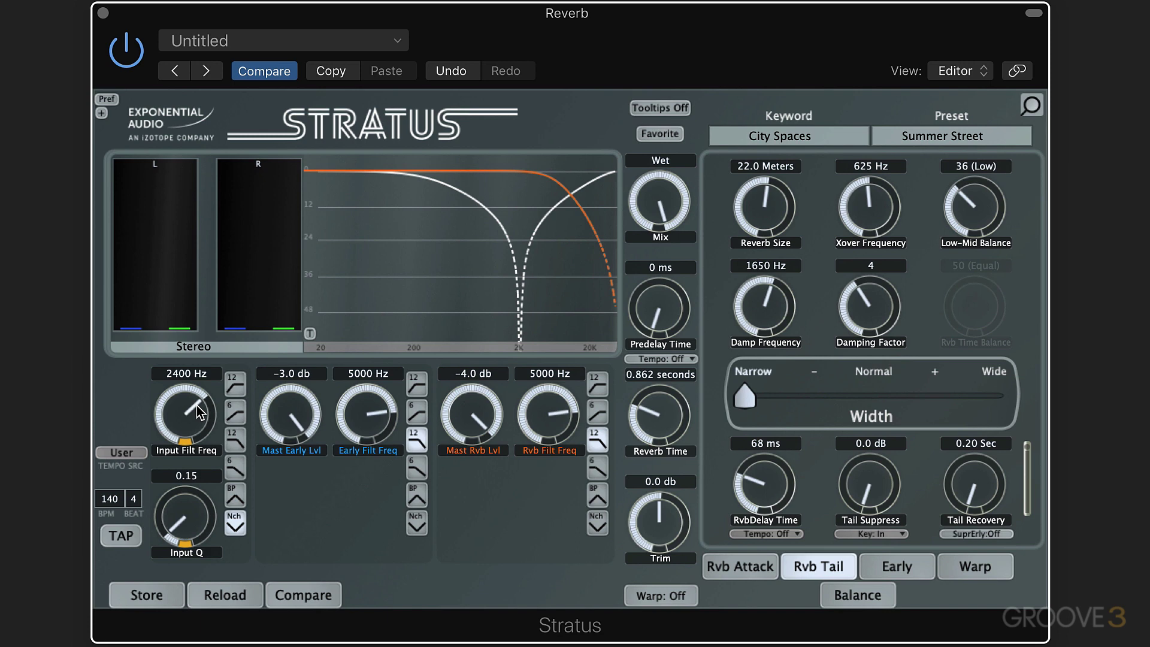
left_click_drag(183, 523, 181, 530)
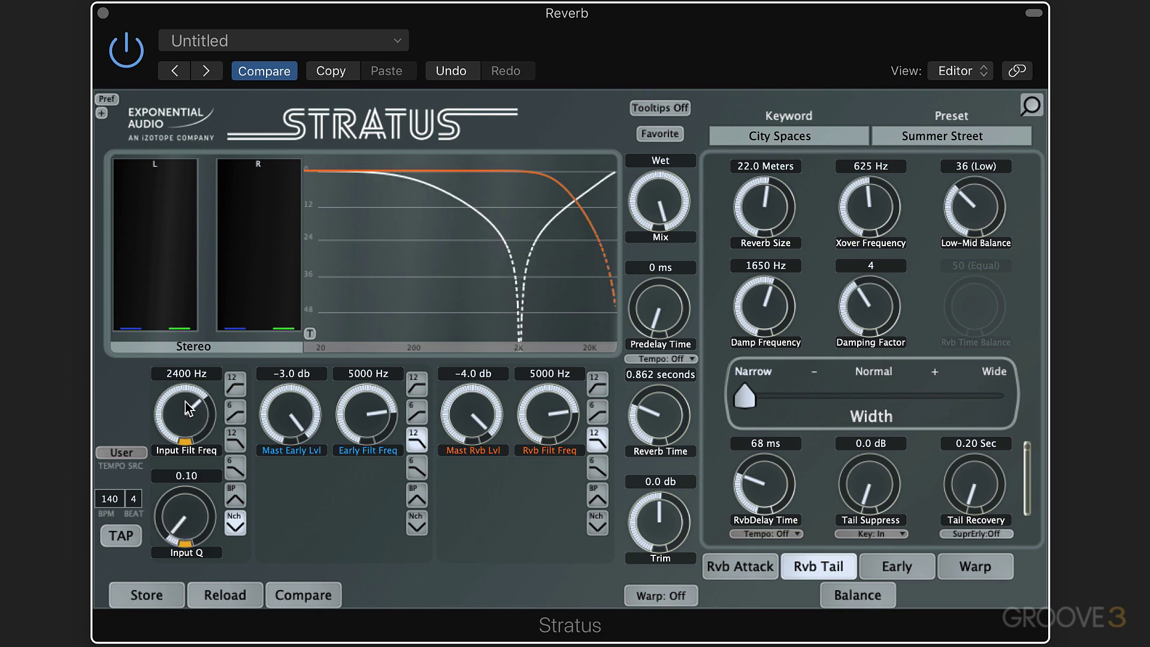
Step: Lower the notch through 1350 Hz and 800 Hz to 500 Hz, then compare with bypass
left_click_drag(188, 408, 165, 426)
mouse_move(164, 537)
left_mouse_down()
mouse_move(177, 488)
mouse_move(163, 559)
mouse_move(167, 515)
mouse_move(169, 536)
left_mouse_up()
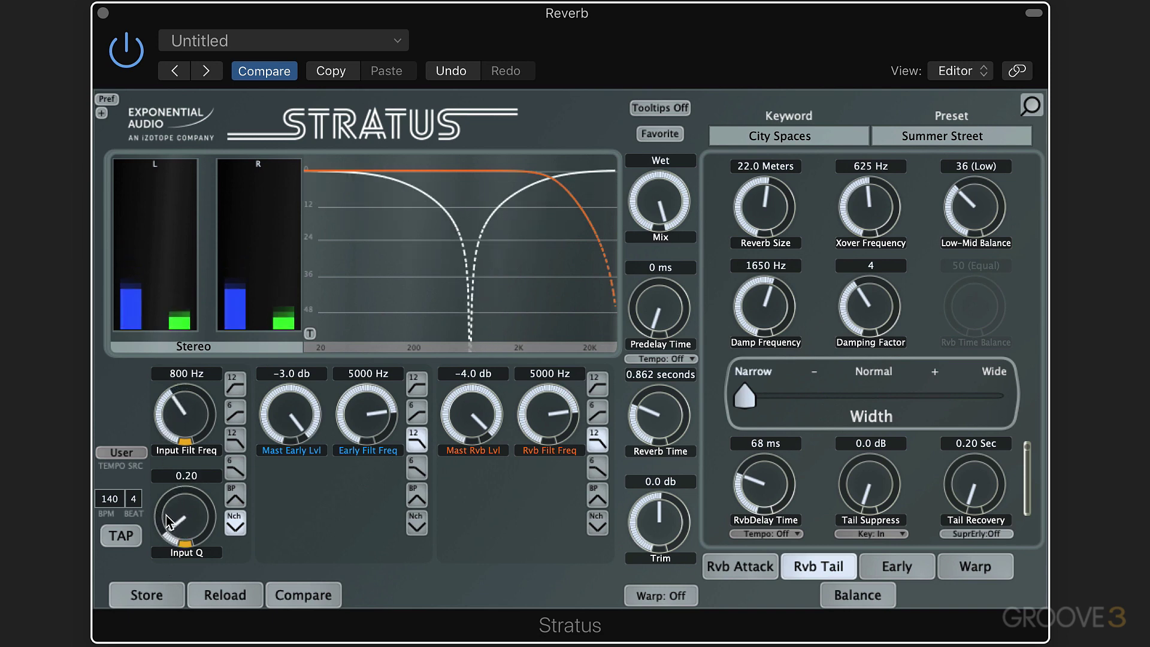
left_click_drag(180, 417, 176, 450)
left_click_drag(196, 519, 175, 529)
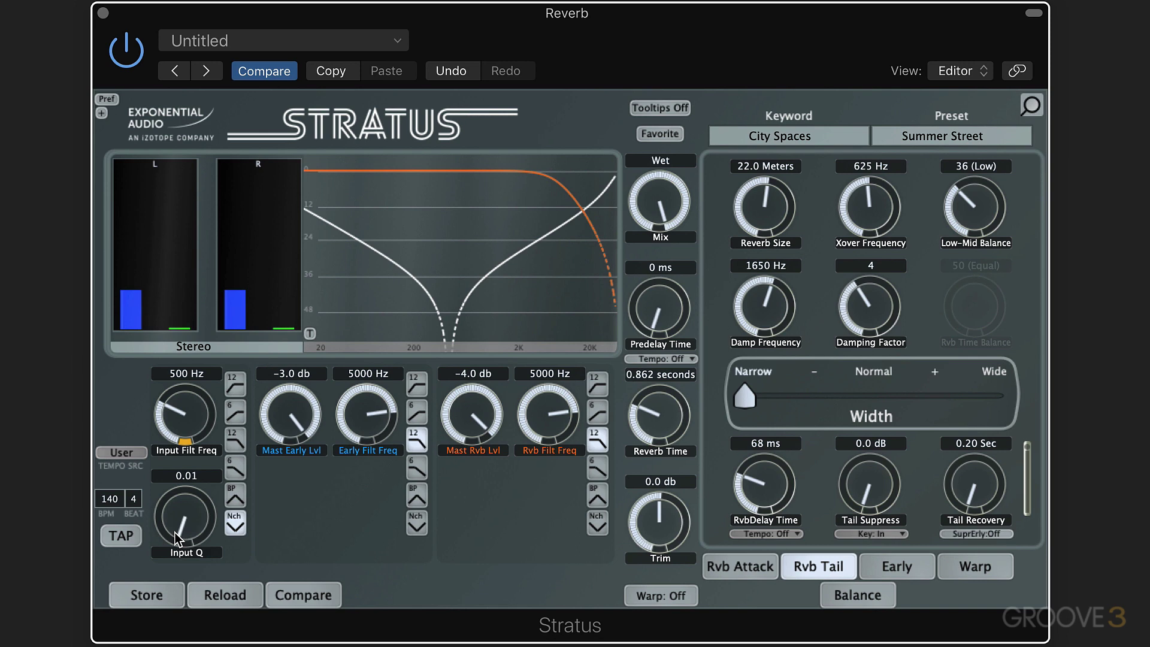
left_click(134, 58)
left_click(134, 58)
Step: Settle the notch at Q 0.75 centred around 290 Hz
left_click_drag(189, 409, 185, 448)
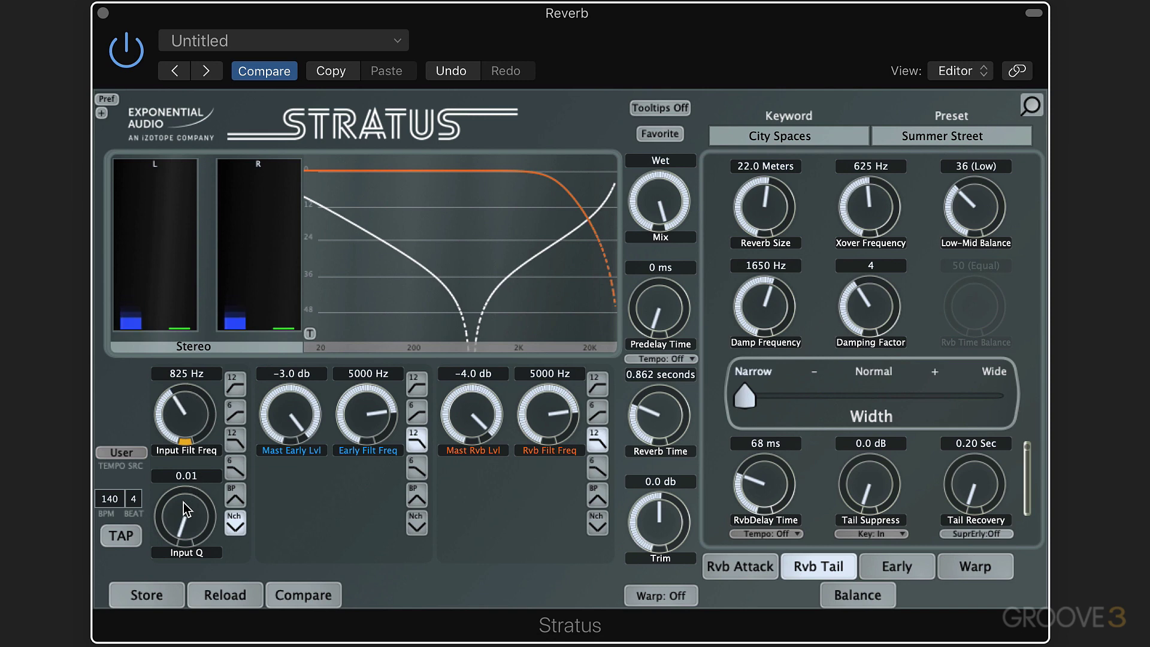
left_click_drag(183, 501, 177, 422)
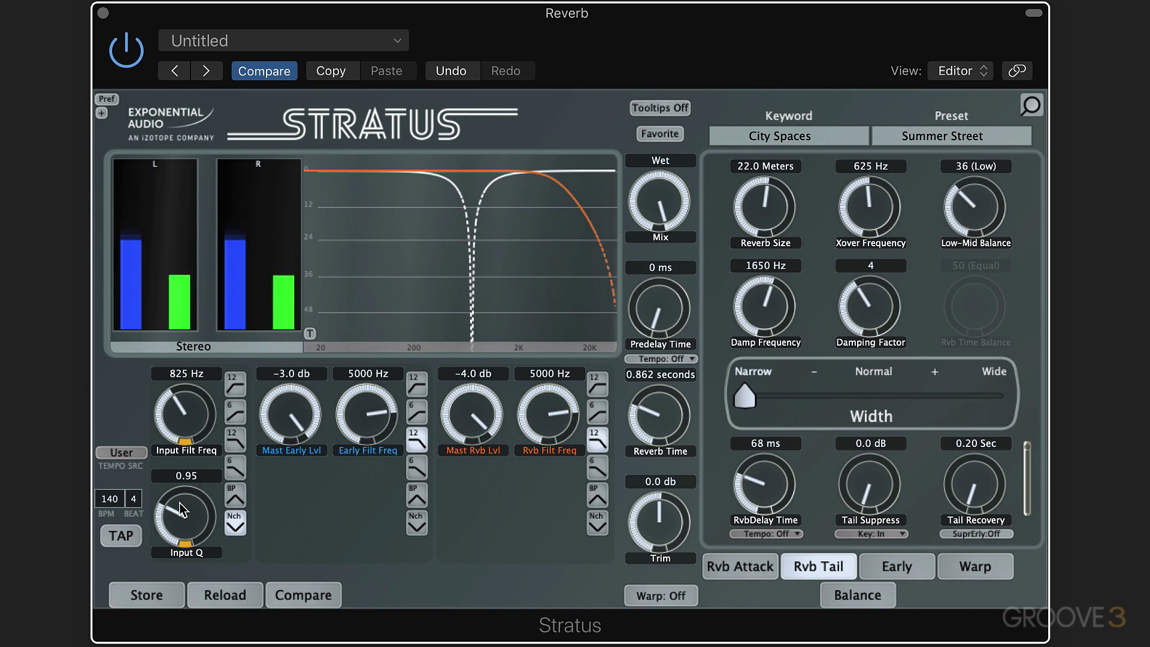
left_click_drag(181, 509, 177, 516)
left_click_drag(185, 452, 124, 455)
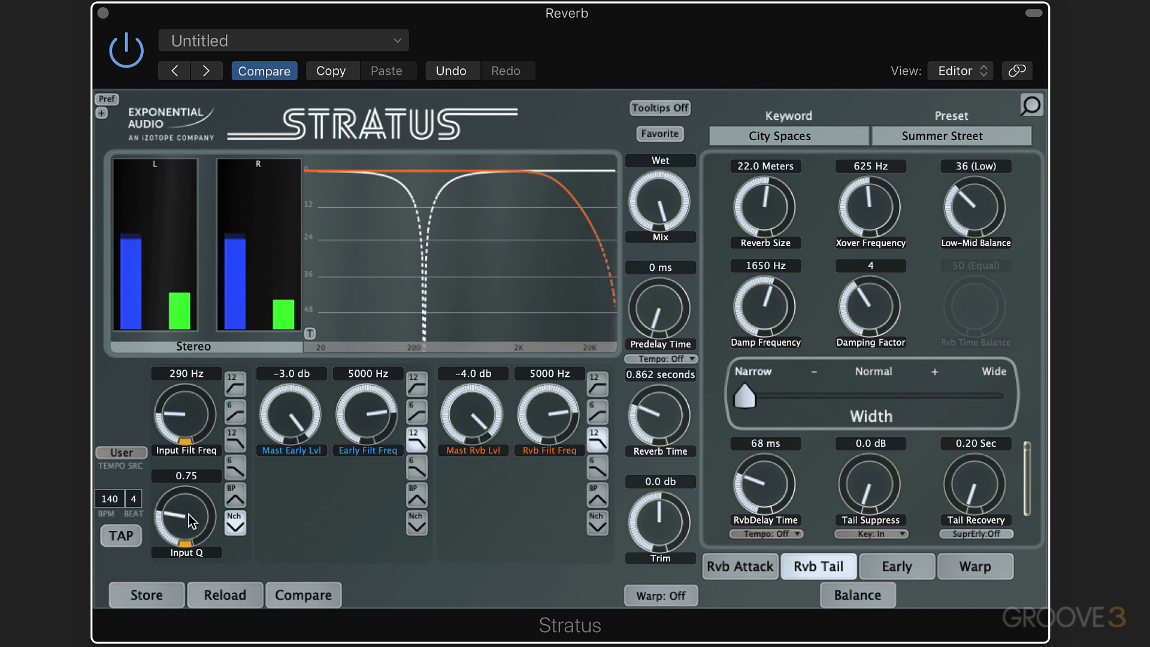